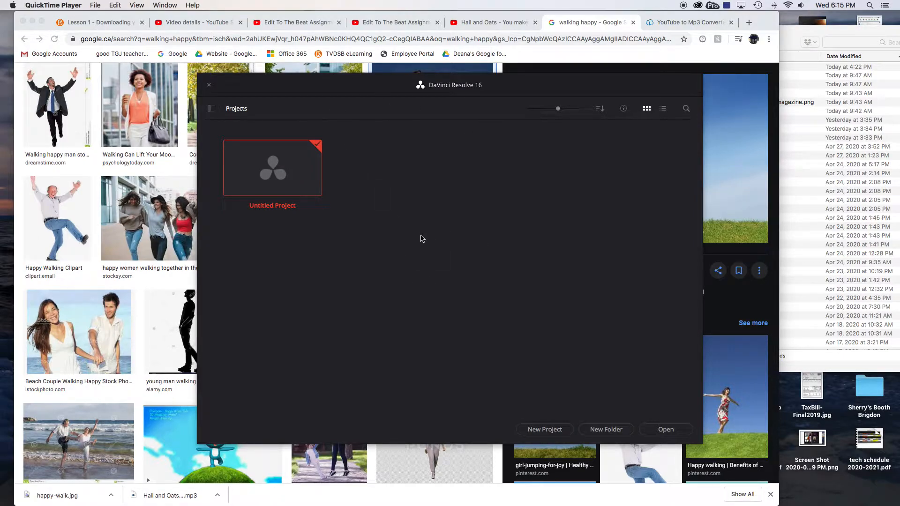
- Create a new project named "ETTB project"
{"action": "left_click", "coordinate": [544, 429]}
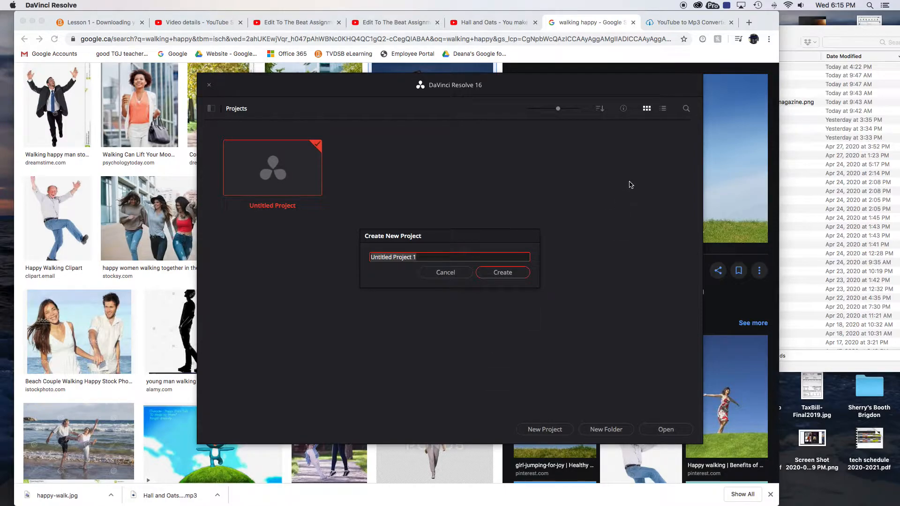
{"action": "type", "text": "ETTB project"}
{"action": "left_click", "coordinate": [501, 273]}
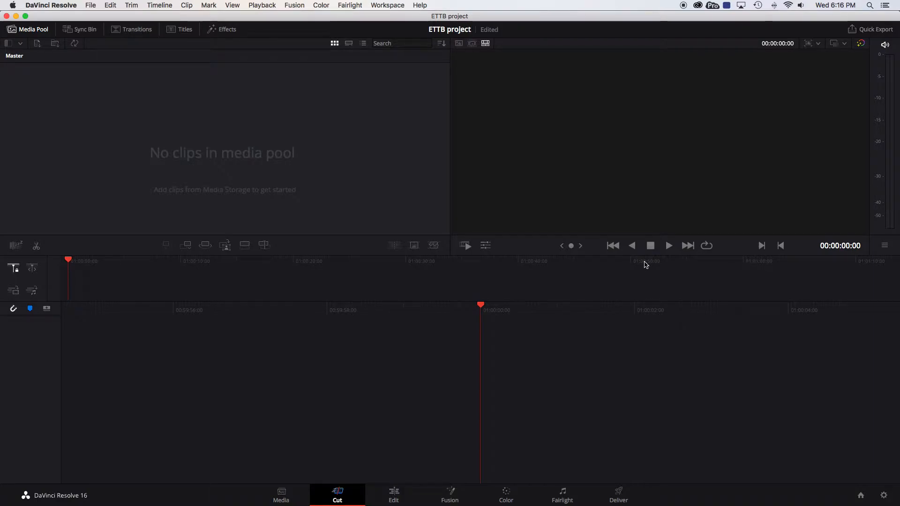
- Look through the Media, Cut, Edit, Fusion, Color, Fairlight and Deliver workspaces in order
{"action": "left_click", "coordinate": [282, 494]}
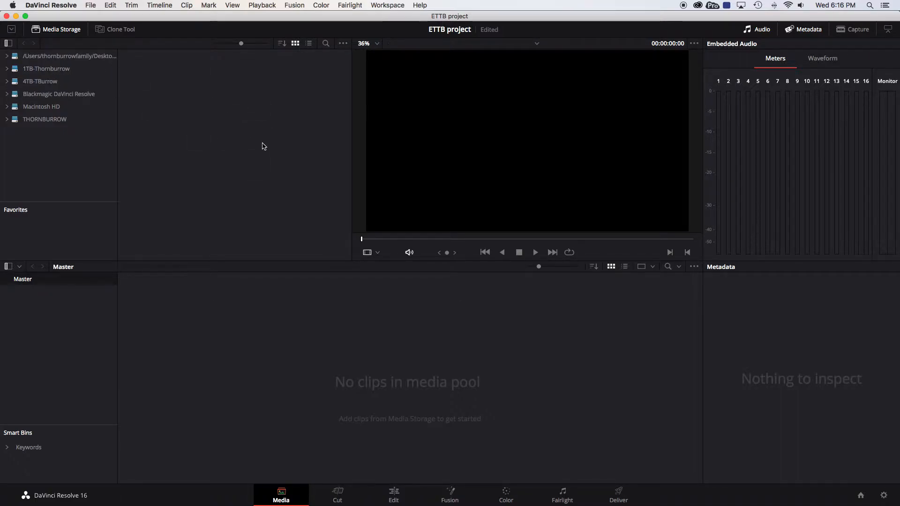
{"action": "left_click", "coordinate": [338, 496]}
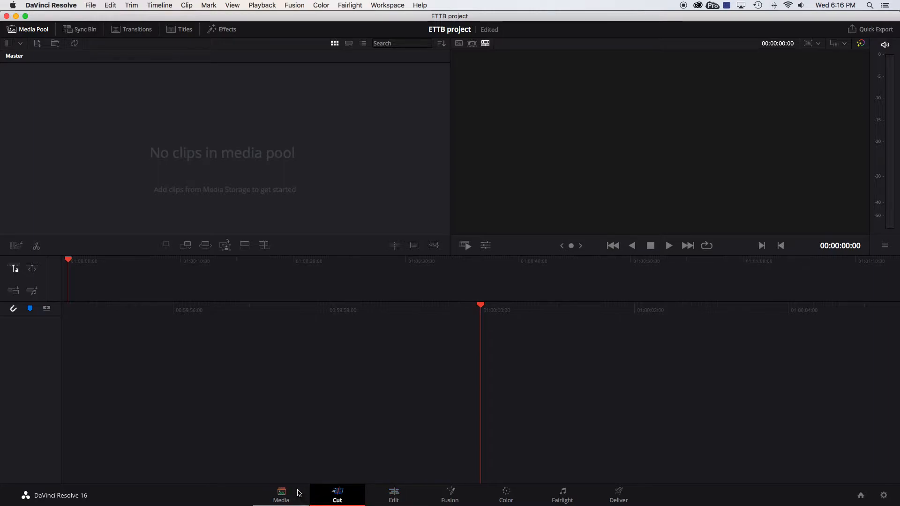
{"action": "left_click", "coordinate": [394, 492]}
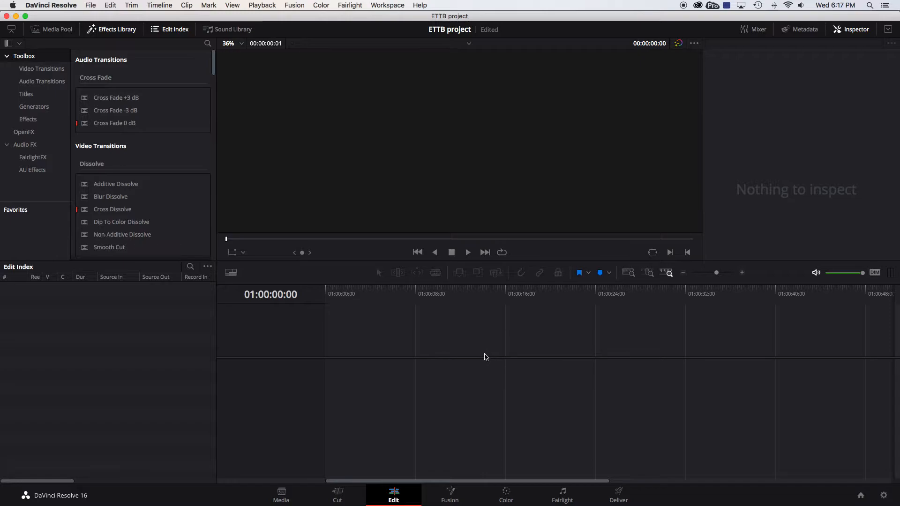
{"action": "left_click", "coordinate": [453, 495]}
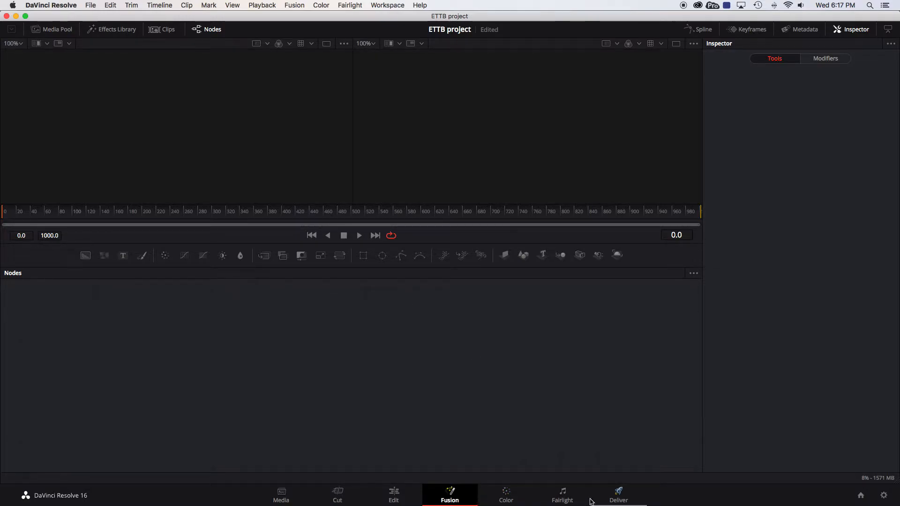
{"action": "left_click", "coordinate": [507, 494]}
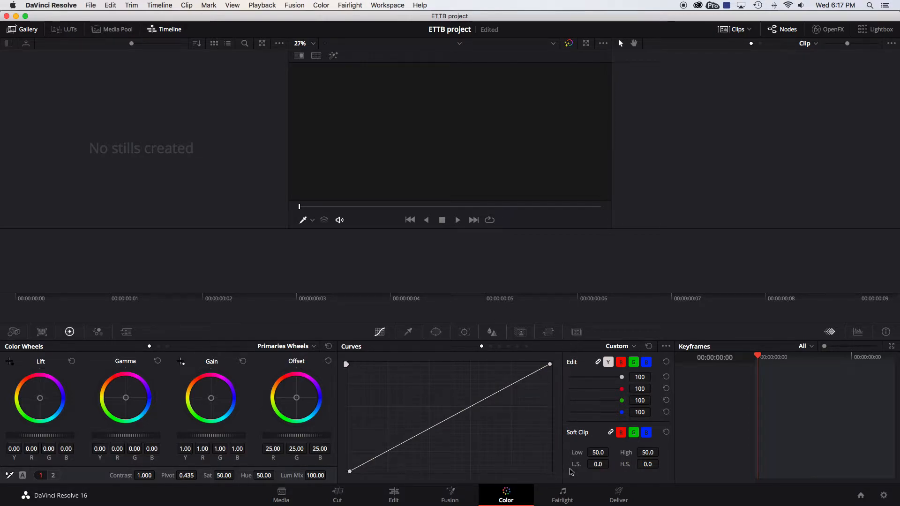
{"action": "left_click", "coordinate": [564, 495]}
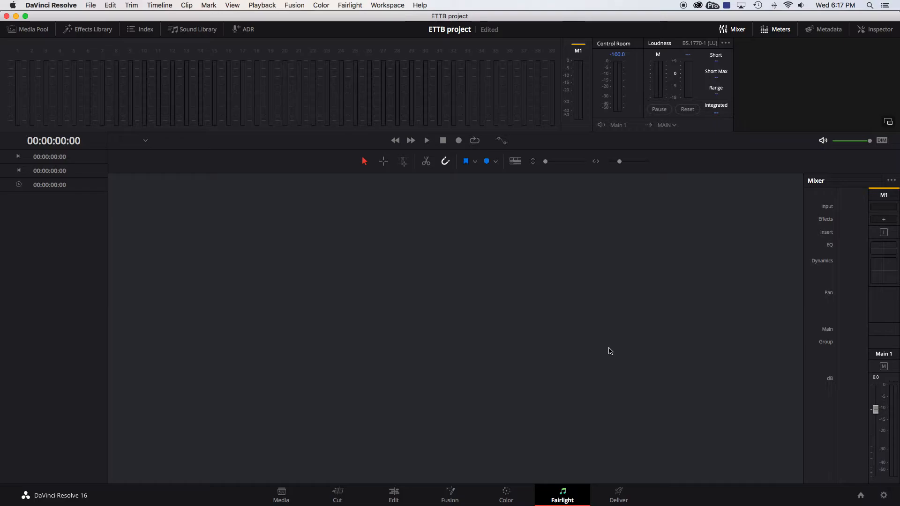
{"action": "left_click", "coordinate": [618, 493]}
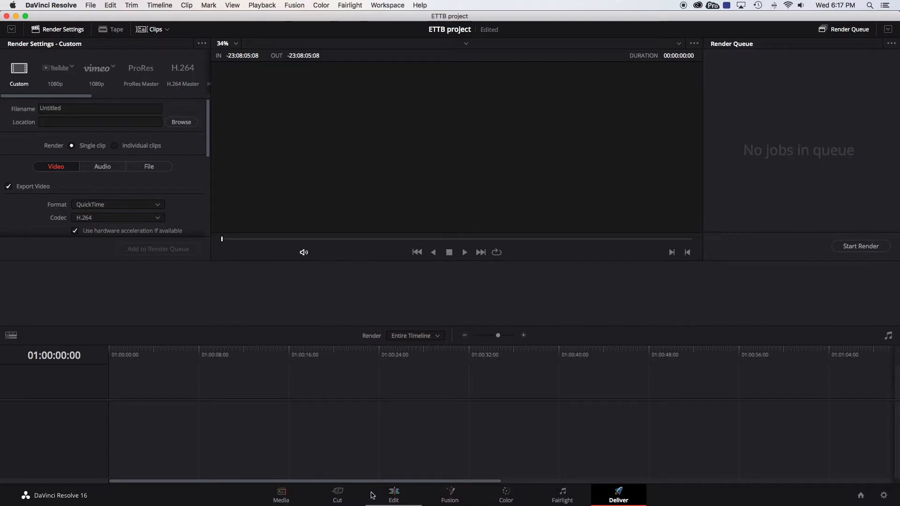
- In the Edit workspace, import "Hall & Oates - You Make My Dreams Come True.mp3" from the MRT lesson folder into the media pool
{"action": "left_click", "coordinate": [394, 494]}
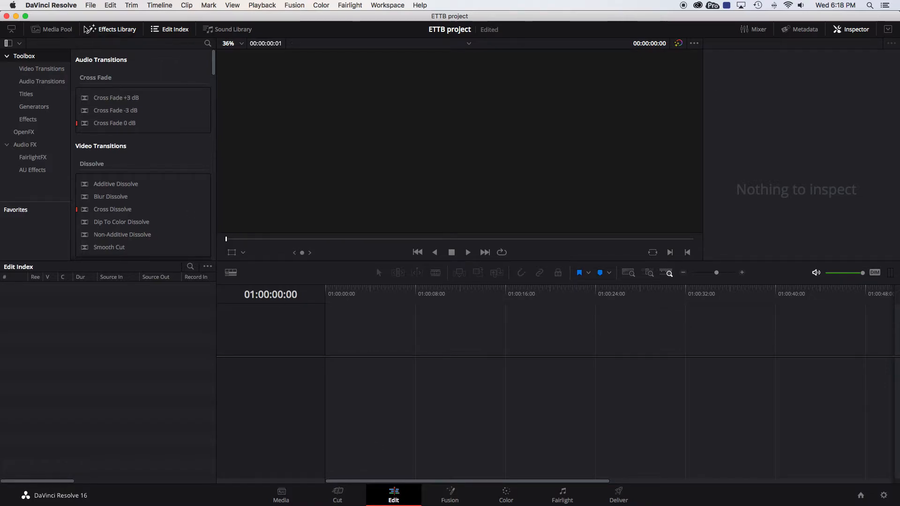
{"action": "left_click", "coordinate": [50, 31]}
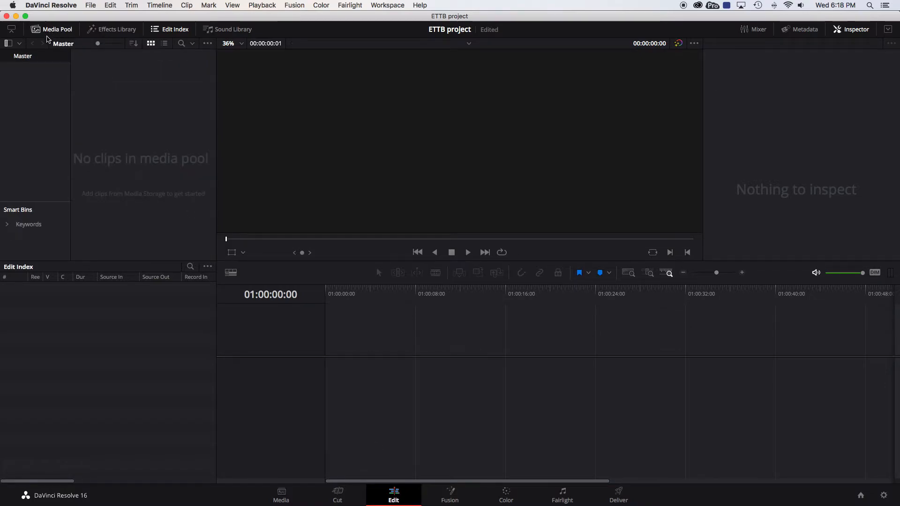
{"action": "left_click", "coordinate": [91, 7]}
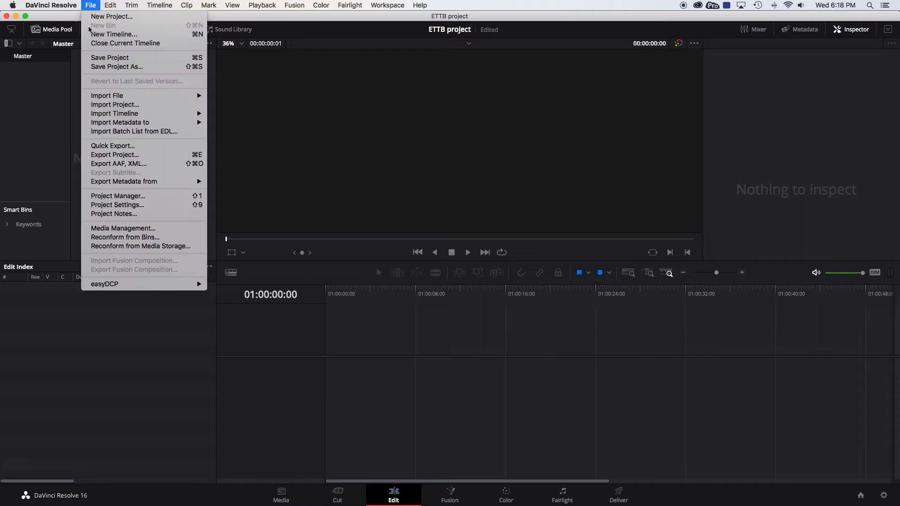
{"action": "mouse_move", "coordinate": [175, 98]}
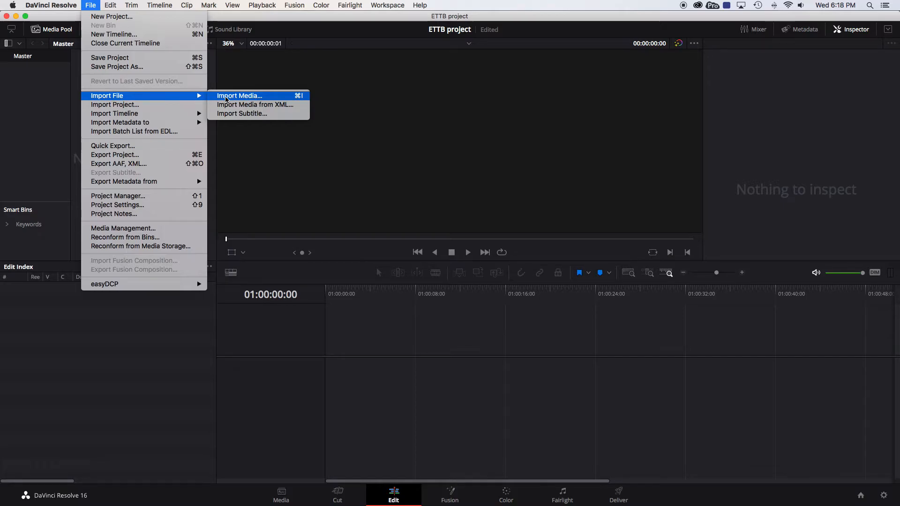
{"action": "left_click", "coordinate": [225, 97]}
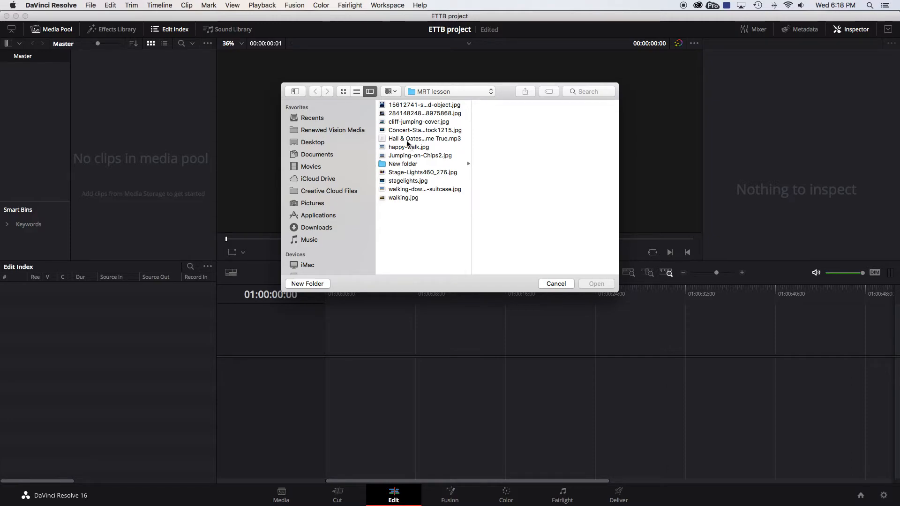
{"action": "left_click", "coordinate": [388, 140]}
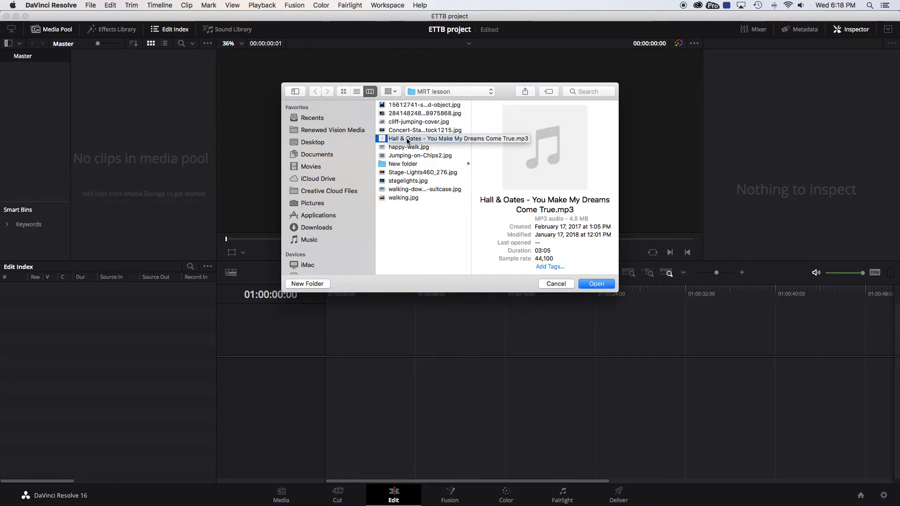
{"action": "left_click", "coordinate": [587, 285]}
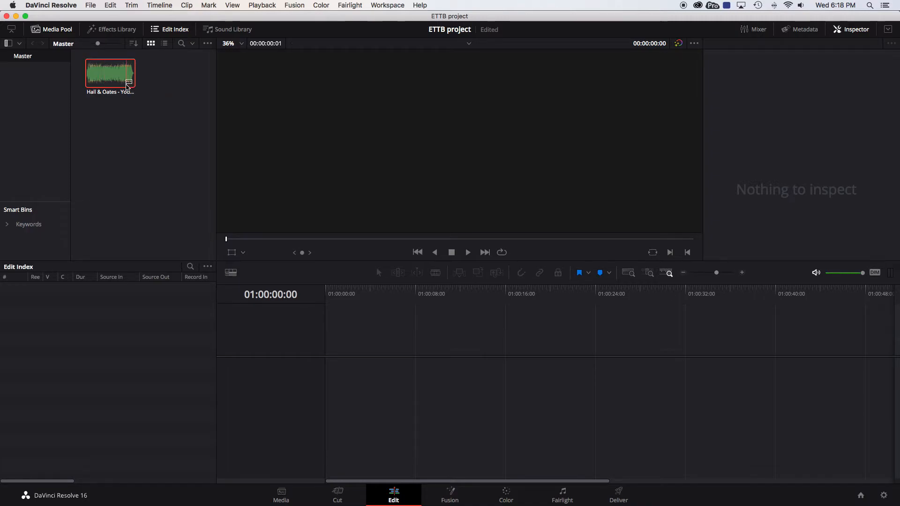
- Import cliff-jumping-cover.jpg, happy-walk.jpg, Jumping-on-Chips2.jpg, walking.jpg and the walking-down-path suitcase image from the MRT lesson folder
{"action": "left_click", "coordinate": [91, 5]}
{"action": "mouse_move", "coordinate": [108, 95]}
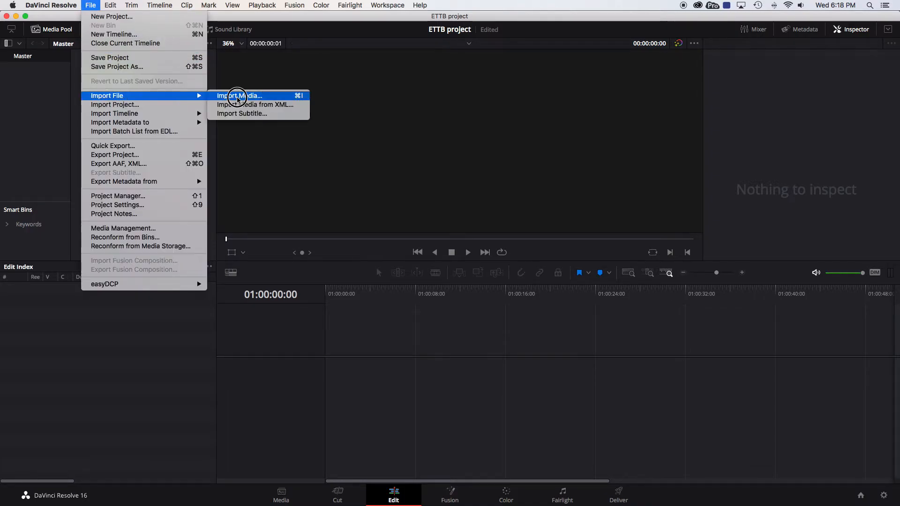
{"action": "left_click", "coordinate": [236, 96]}
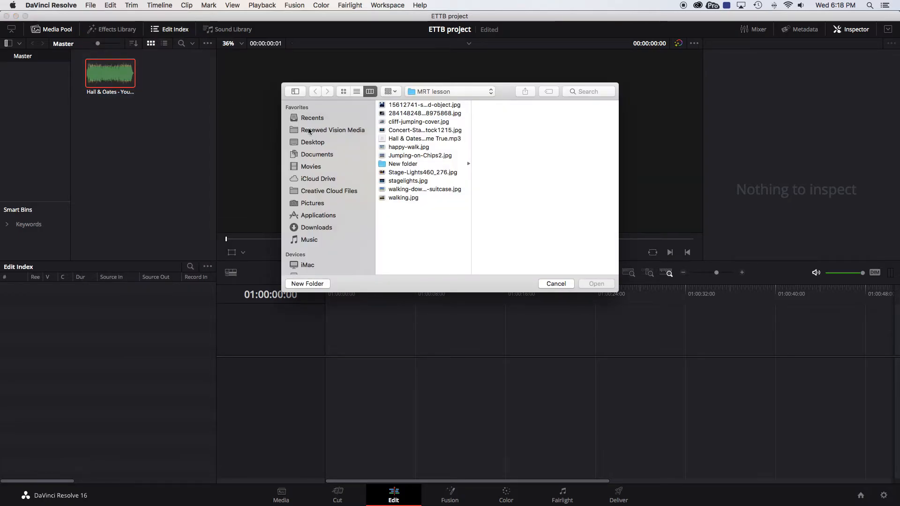
{"action": "scroll", "coordinate": [328, 127], "scroll_direction": "down", "scroll_amount": 2}
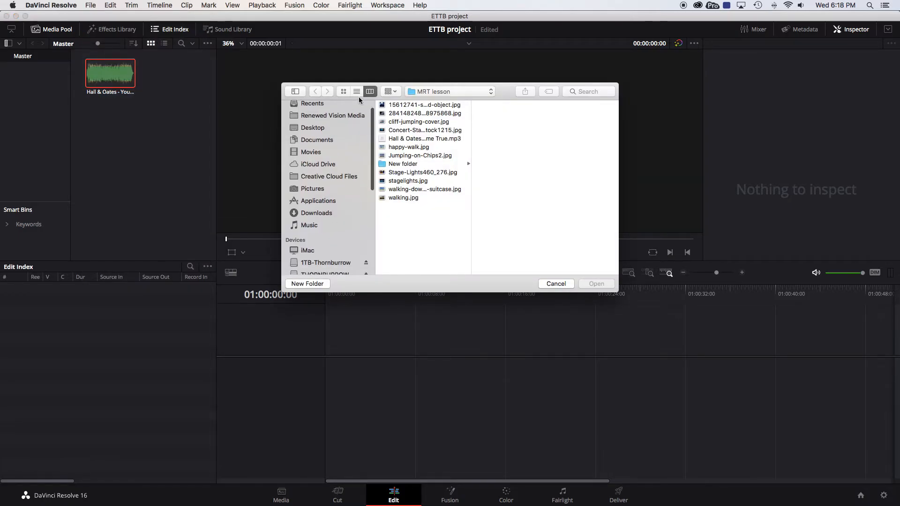
{"action": "left_click", "coordinate": [344, 92]}
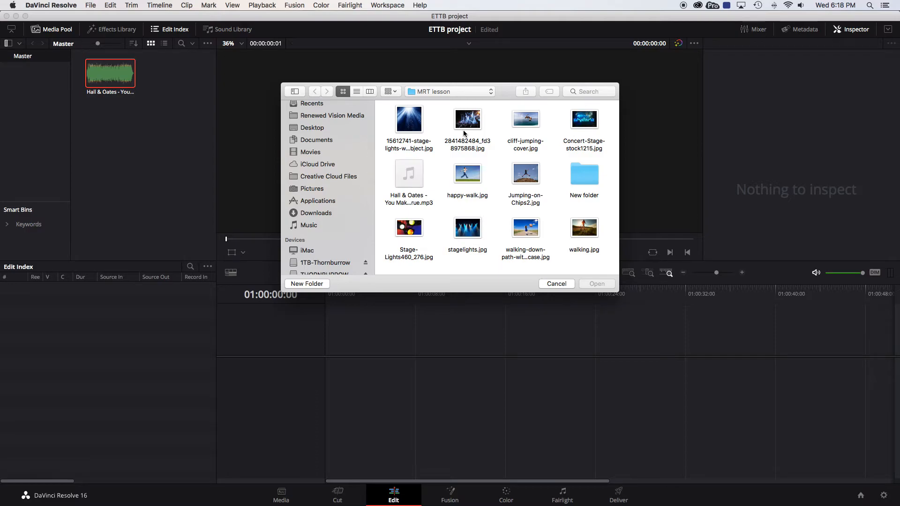
{"action": "left_click", "coordinate": [526, 122]}
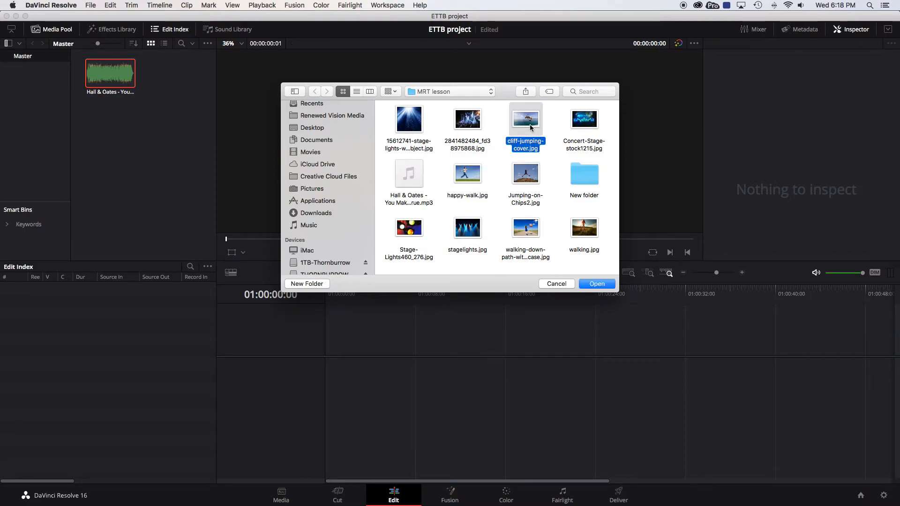
{"action": "left_click", "coordinate": [467, 175], "text": "super"}
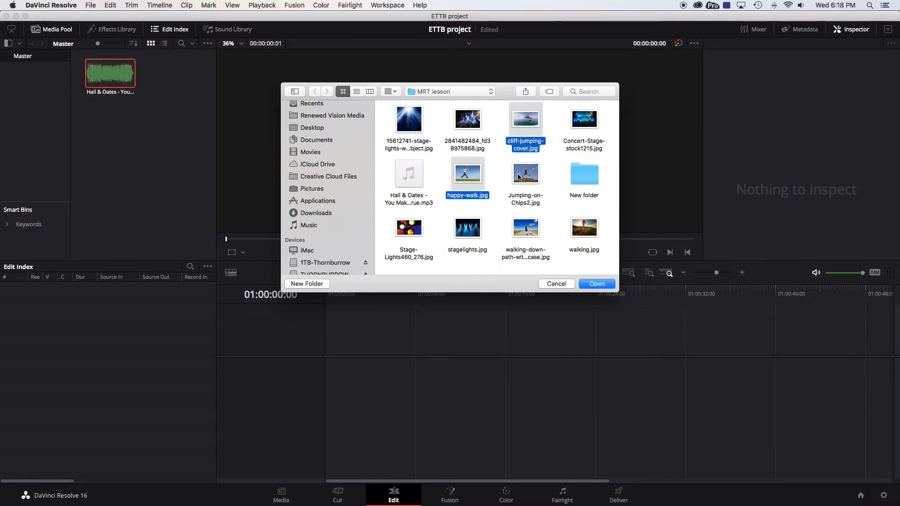
{"action": "left_click", "coordinate": [519, 176], "text": "super"}
{"action": "left_click", "coordinate": [521, 229], "text": "super"}
{"action": "left_click", "coordinate": [580, 230], "text": "super"}
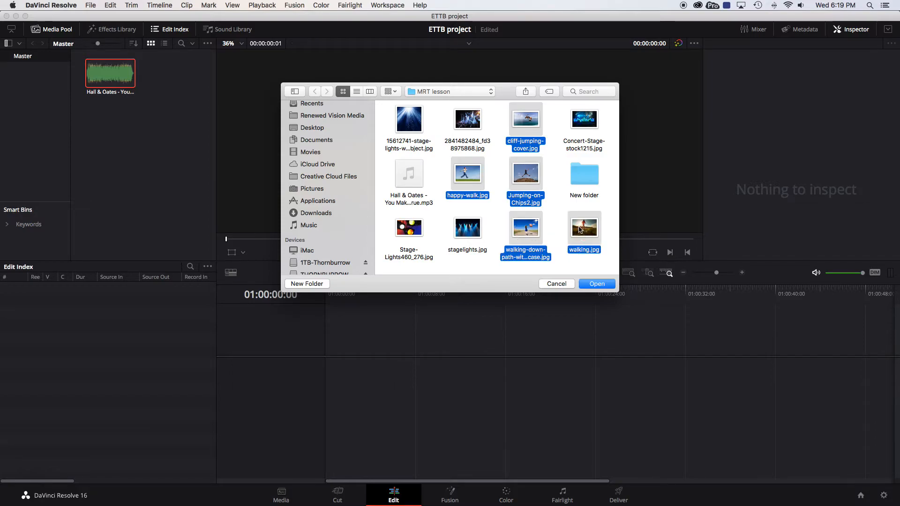
{"action": "left_click", "coordinate": [595, 284]}
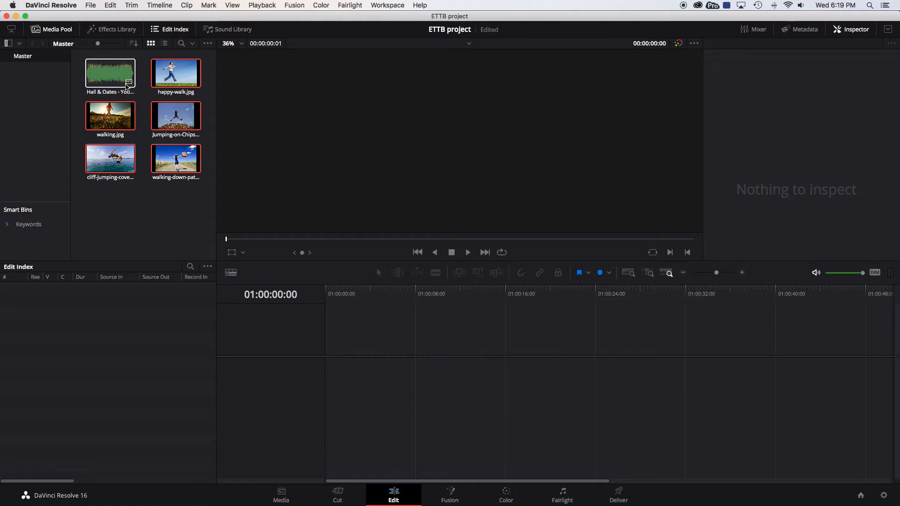
- View the media pool clips as a list, return to thumbnails and clear the selection
{"action": "left_click", "coordinate": [164, 43]}
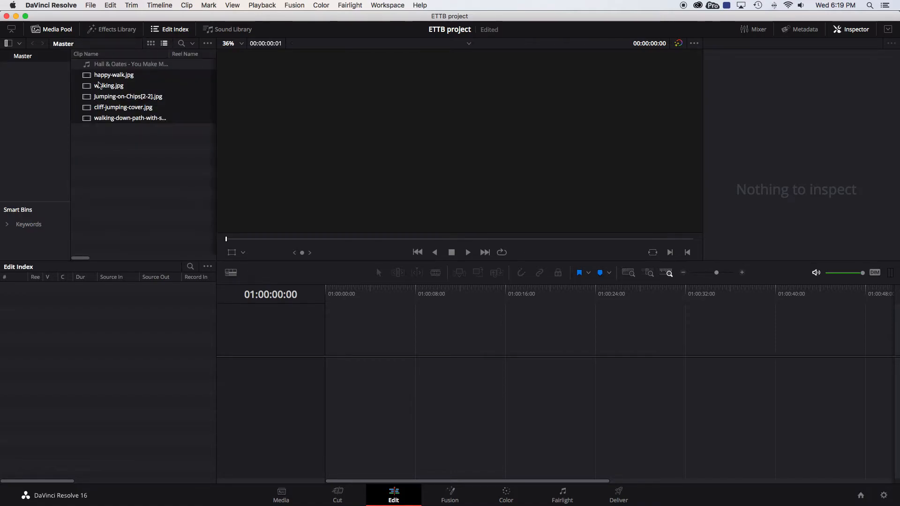
{"action": "left_click", "coordinate": [150, 43]}
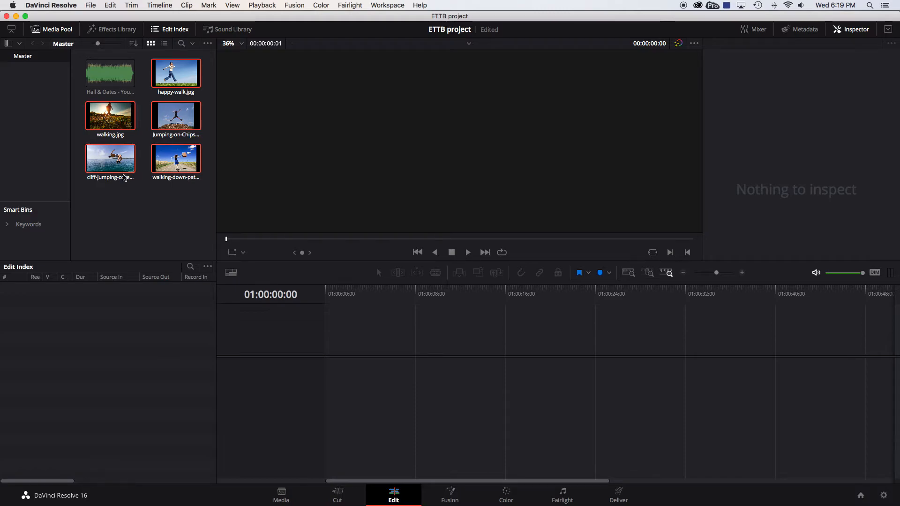
{"action": "left_click", "coordinate": [136, 205]}
- Place the Hall & Oates song at the start of a new timeline and add happy-walk.jpg to Video 1 at about 01:00:01:20
{"action": "left_click", "coordinate": [102, 81]}
{"action": "left_click_drag", "start_coordinate": [101, 81], "coordinate": [320, 365]}
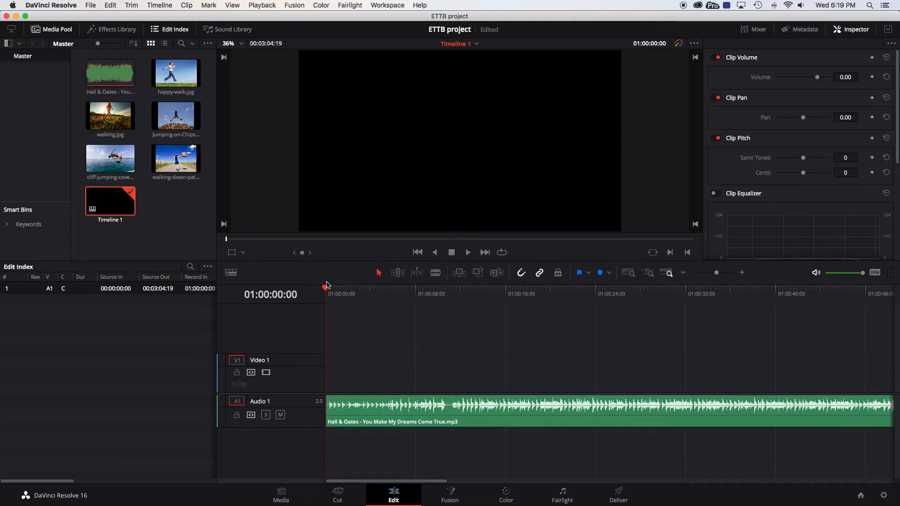
{"action": "left_click", "coordinate": [172, 74]}
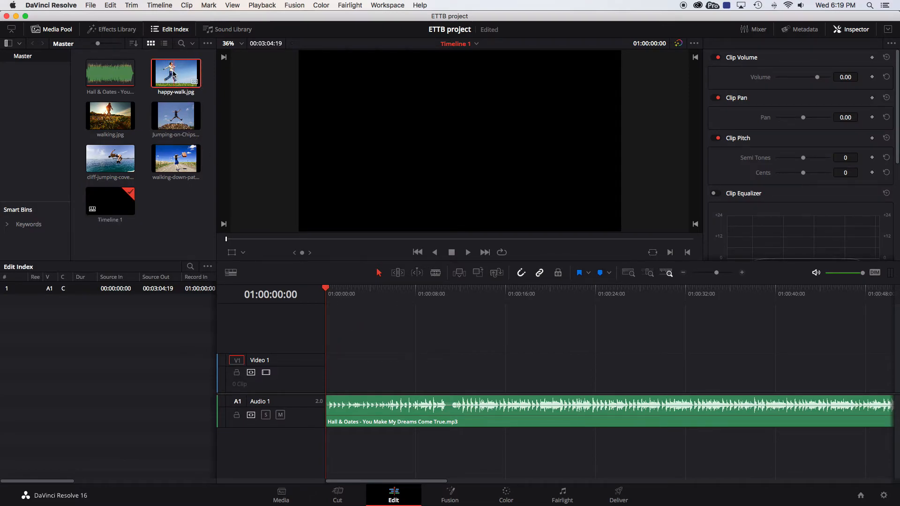
{"action": "left_click_drag", "start_coordinate": [176, 74], "coordinate": [345, 367]}
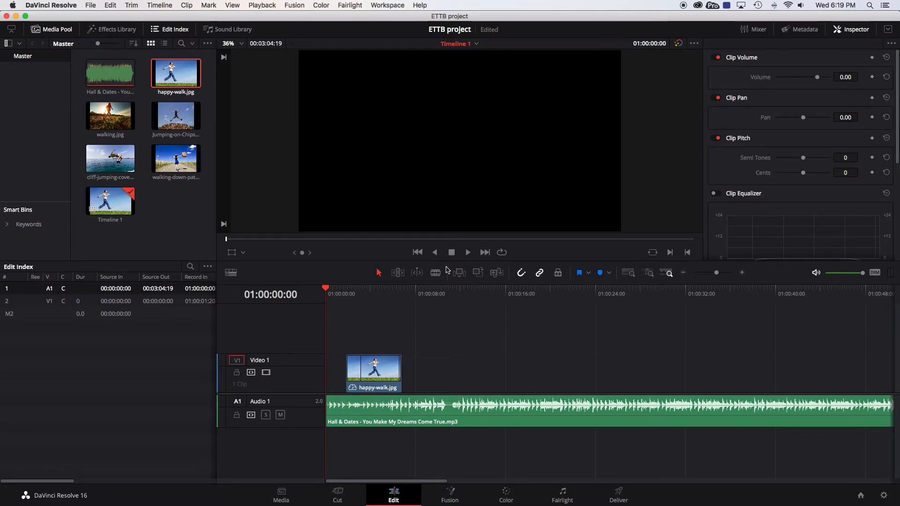
- Play the opening to find the beat, extend happy-walk.jpg to about 01:00:08:07 and add walking.jpg to Video 1 at about 01:00:12:03
{"action": "left_click", "coordinate": [467, 253]}
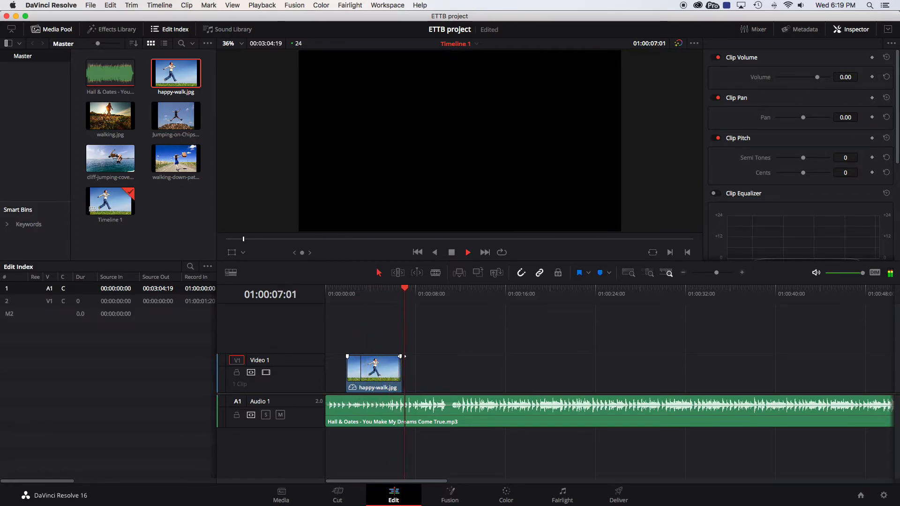
{"action": "left_click", "coordinate": [454, 253]}
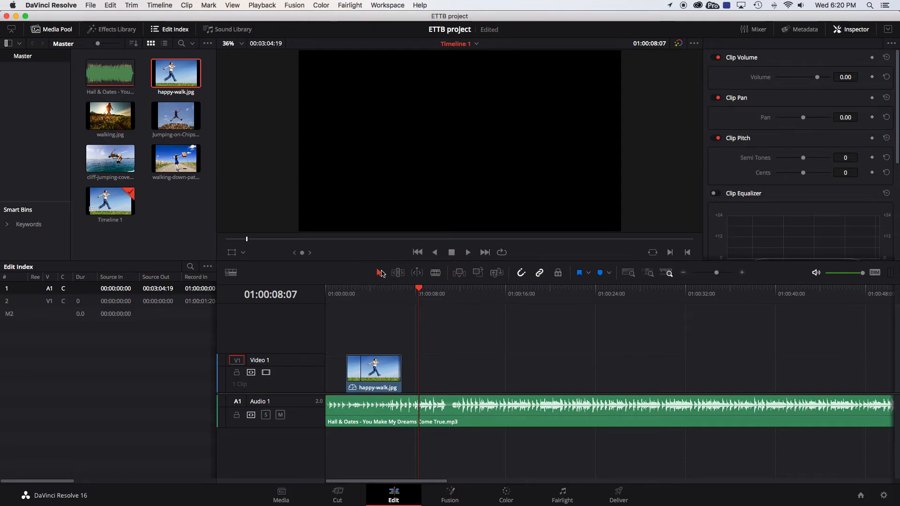
{"action": "left_click", "coordinate": [375, 376]}
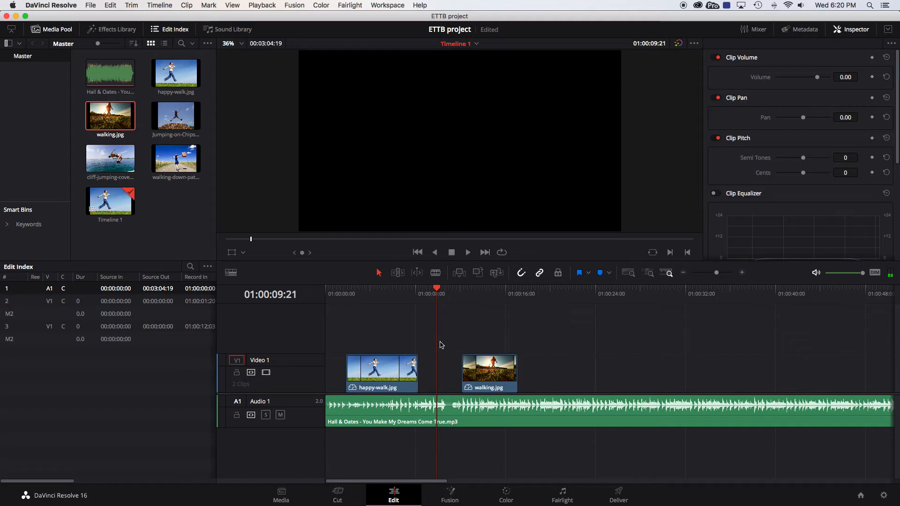
- Move walking.jpg onto a new Video 2 track at about 01:00:06:02, overlapping the end of happy-walk.jpg
{"action": "left_click_drag", "start_coordinate": [441, 295], "coordinate": [492, 295]}
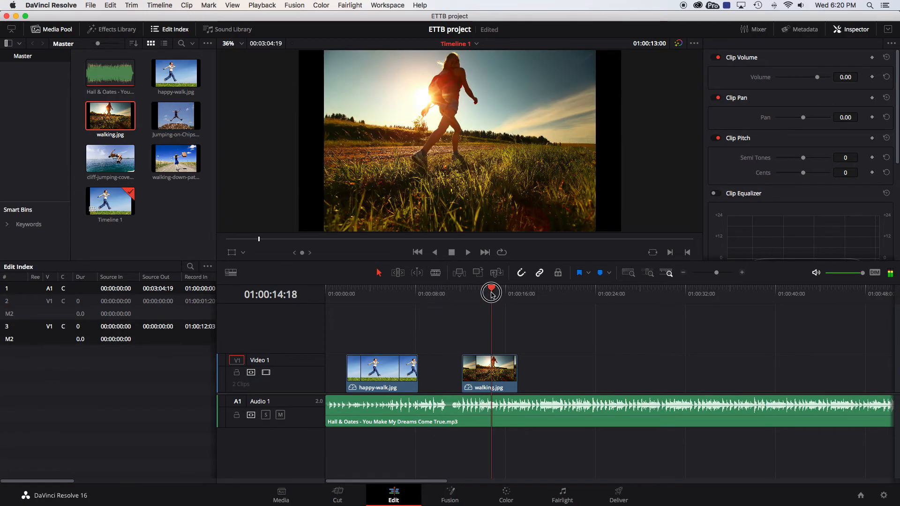
{"action": "left_click_drag", "start_coordinate": [478, 368], "coordinate": [412, 326]}
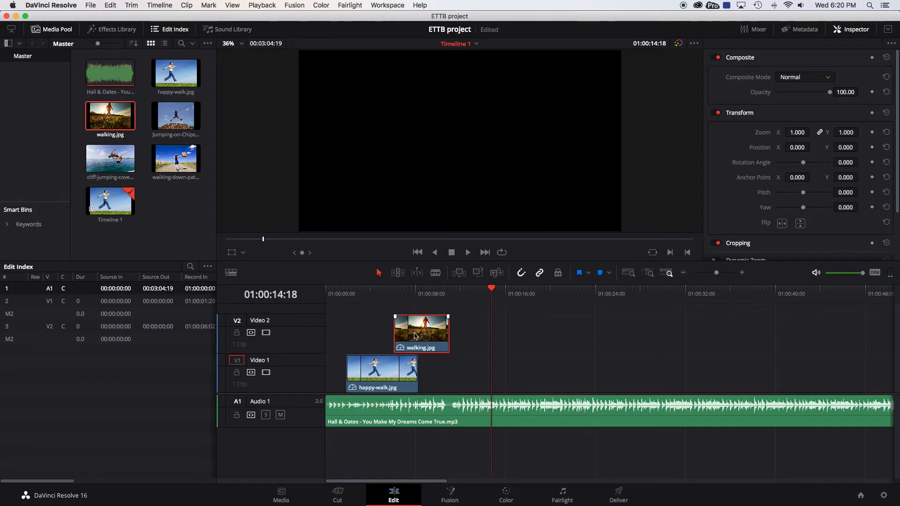
{"action": "left_click", "coordinate": [382, 293]}
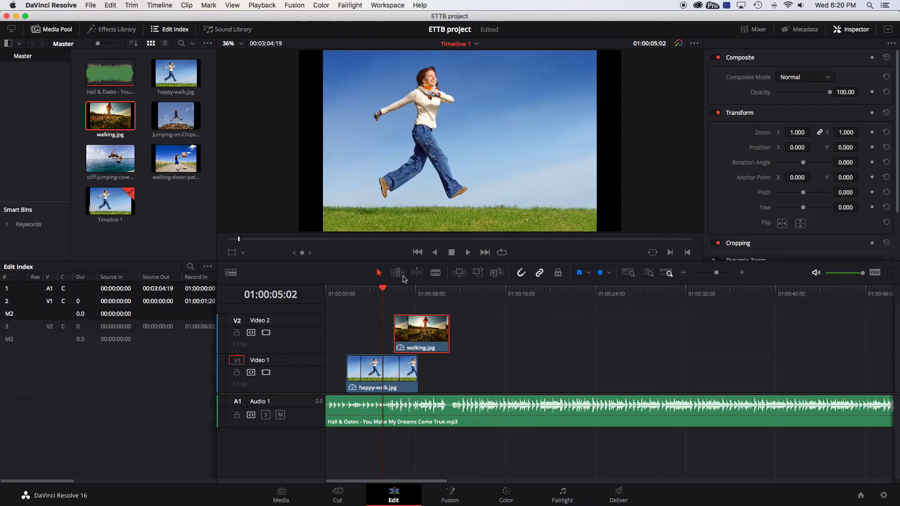
- Play through the overlap of the two pictures and move walking.jpg along Video 2 to start at about 01:00:10:04, clear of happy-walk.jpg
{"action": "left_click", "coordinate": [467, 253]}
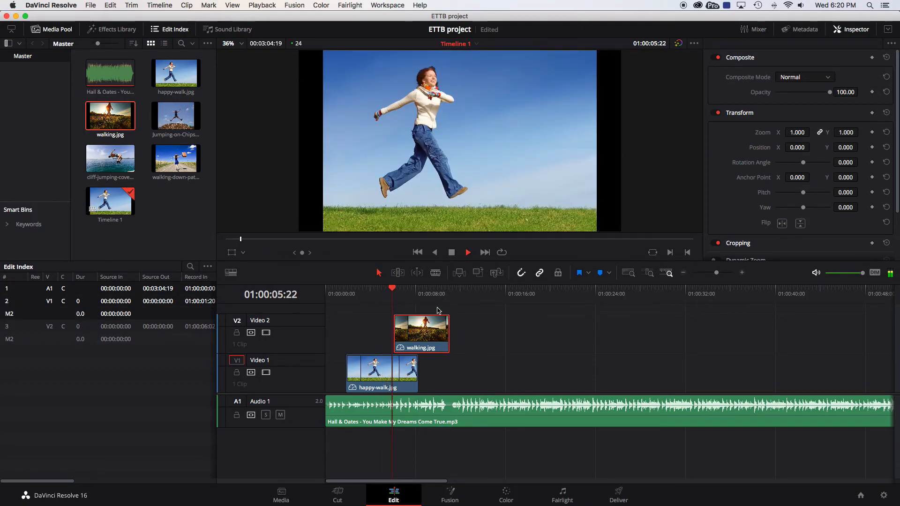
{"action": "left_click", "coordinate": [452, 253]}
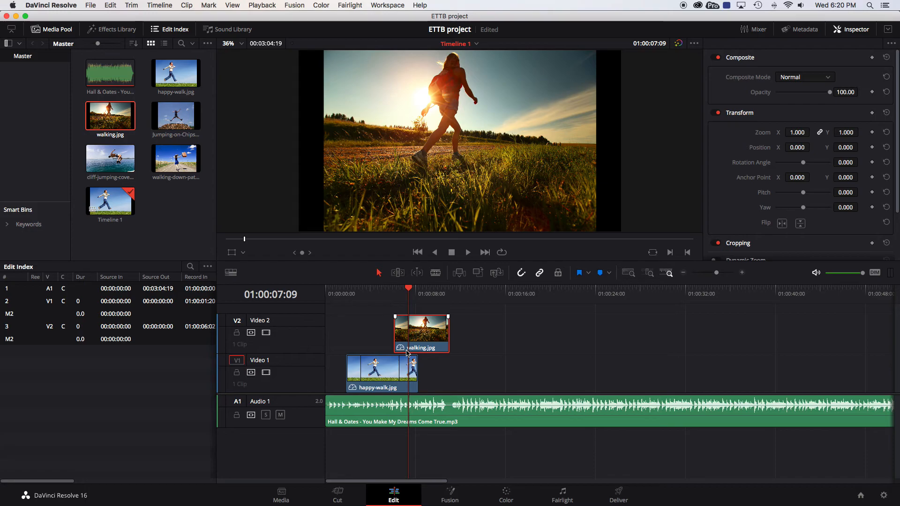
{"action": "left_click_drag", "start_coordinate": [420, 336], "coordinate": [498, 333]}
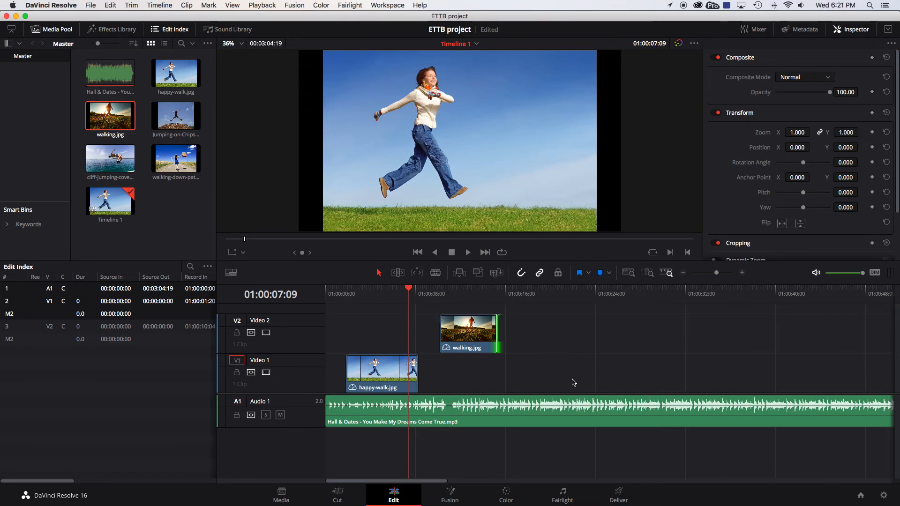
- Split walking.jpg with the Blade at about 01:00:12:15 and move its second half along Video 2 to about 01:00:14, leaving a gap
{"action": "key", "text": "b"}
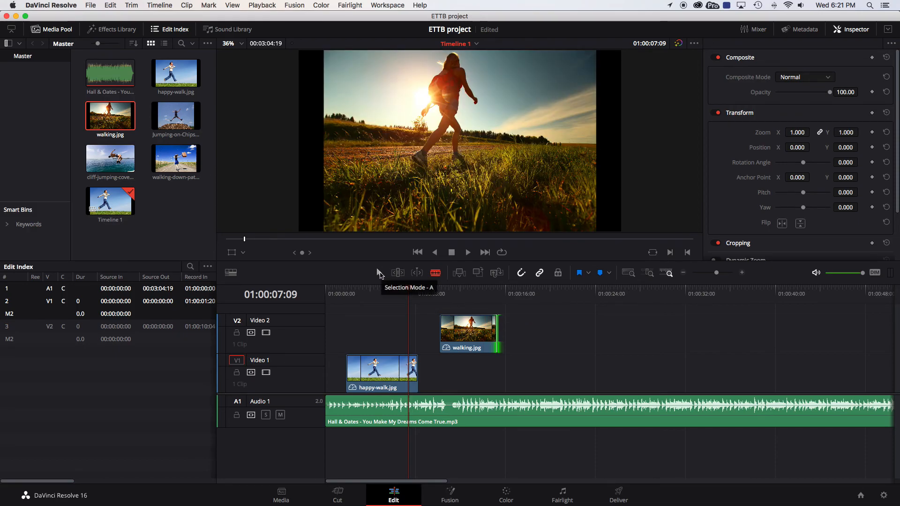
{"action": "key", "text": "a"}
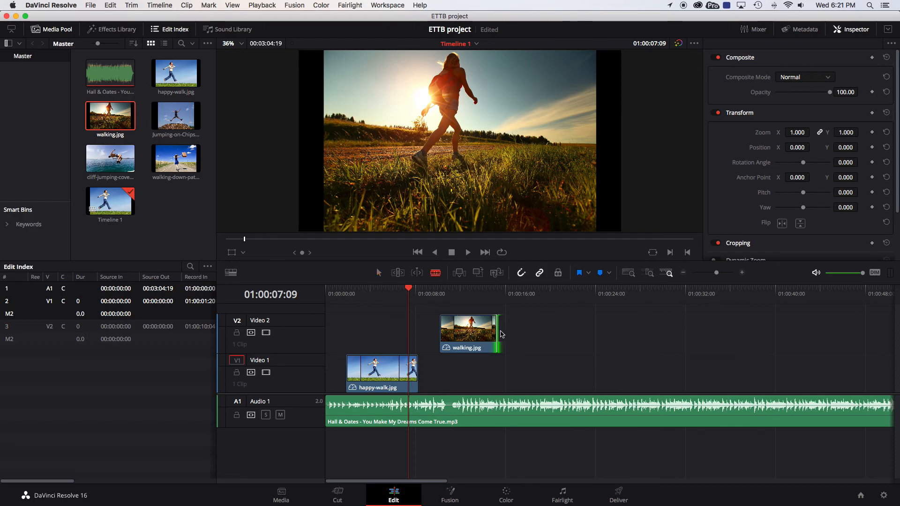
{"action": "left_click", "coordinate": [470, 333]}
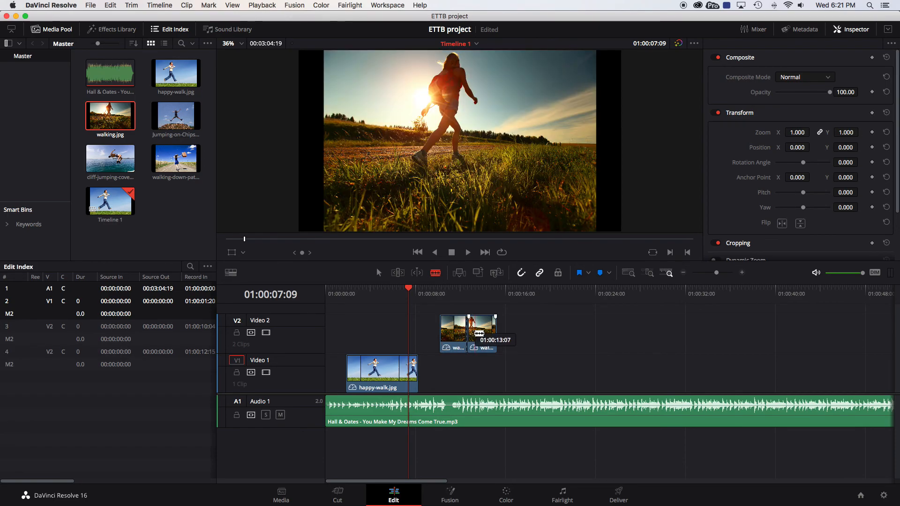
{"action": "key", "text": "a"}
{"action": "left_click_drag", "start_coordinate": [479, 333], "coordinate": [506, 332]}
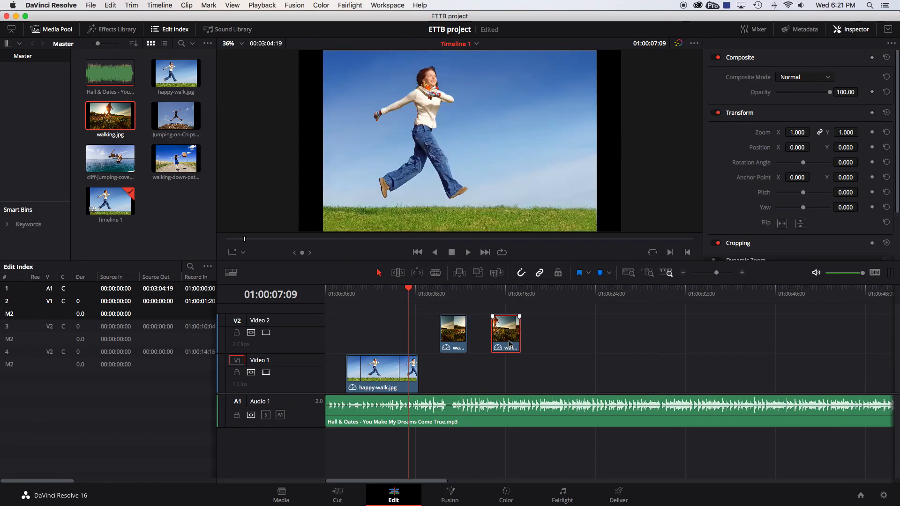